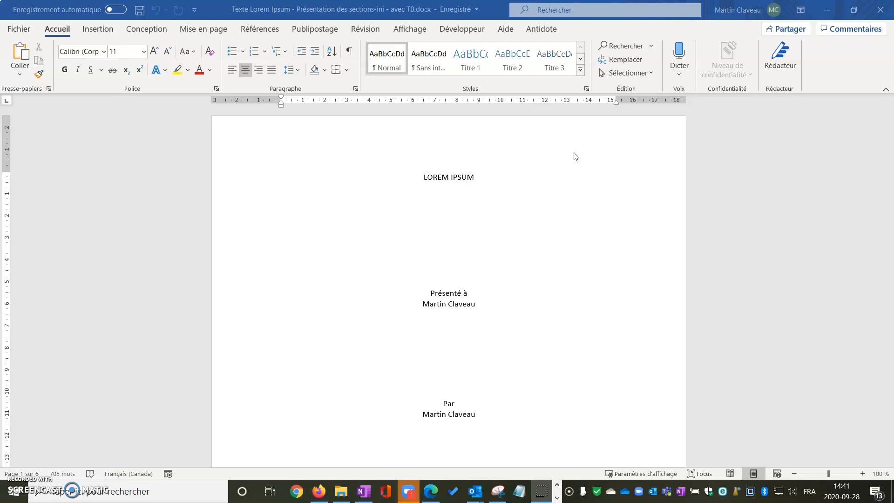
Step: Look through the document's title page, table of contents and body text, and return to the title page
scroll(620, 176, "down", 2)
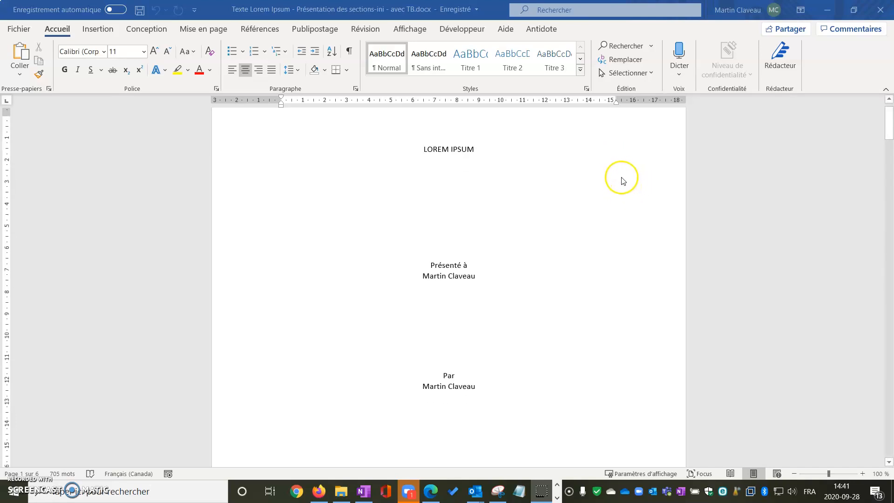
scroll(623, 179, "down", 5)
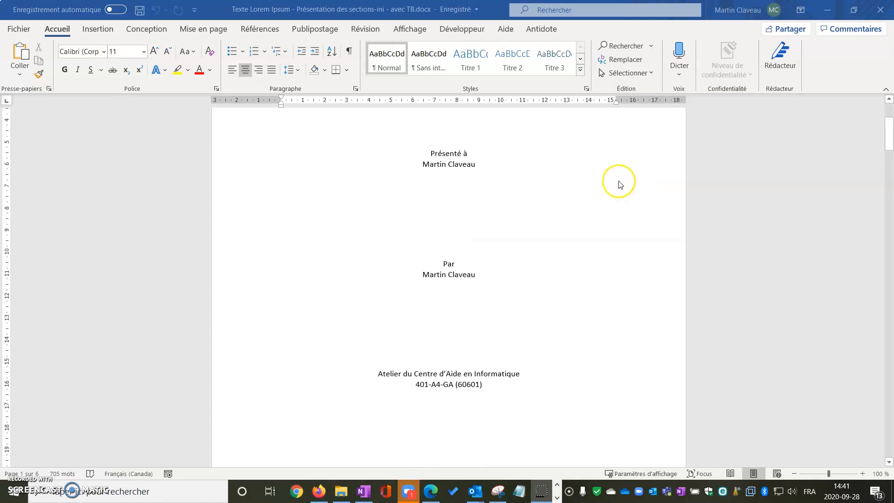
scroll(622, 182, "down", 10)
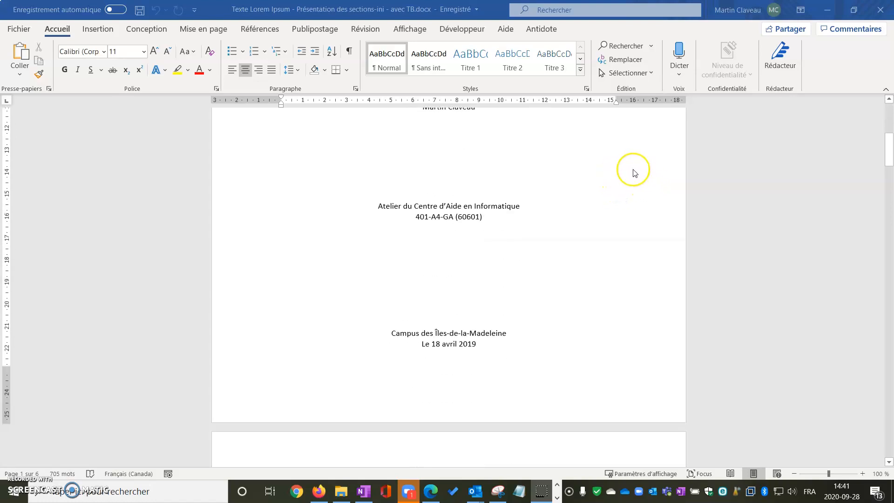
scroll(622, 183, "down", 14)
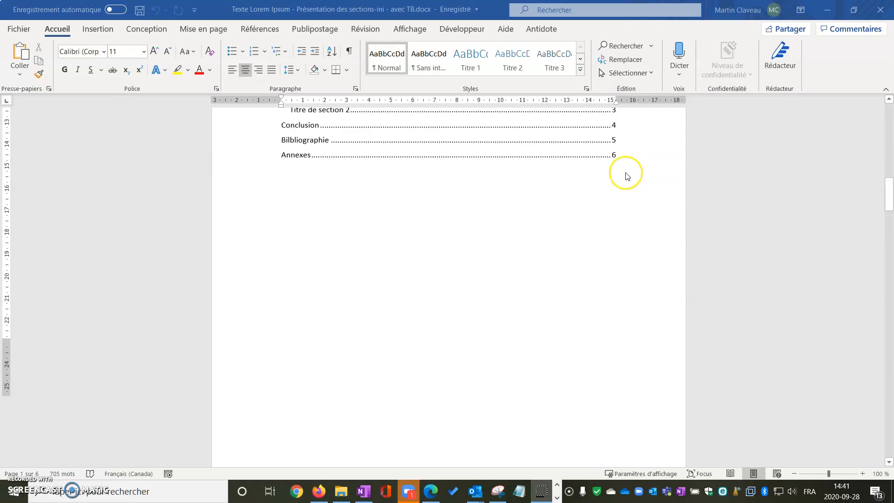
scroll(637, 181, "down", 20)
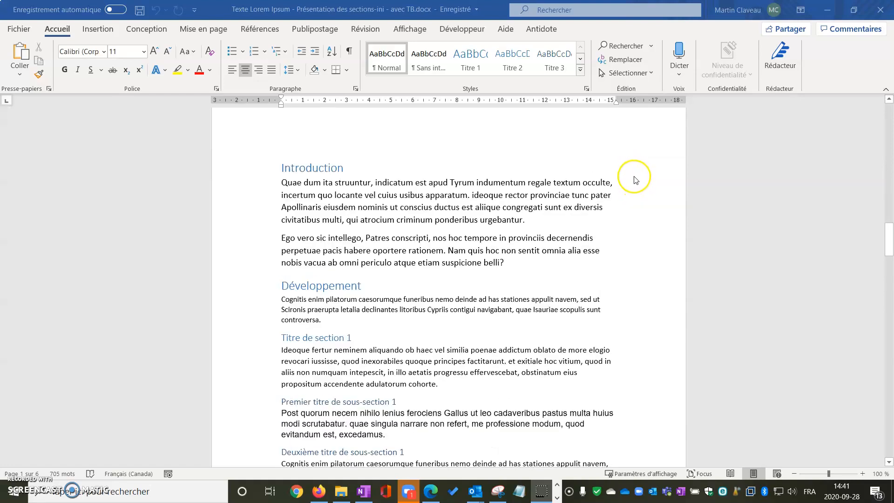
scroll(636, 181, "down", 10)
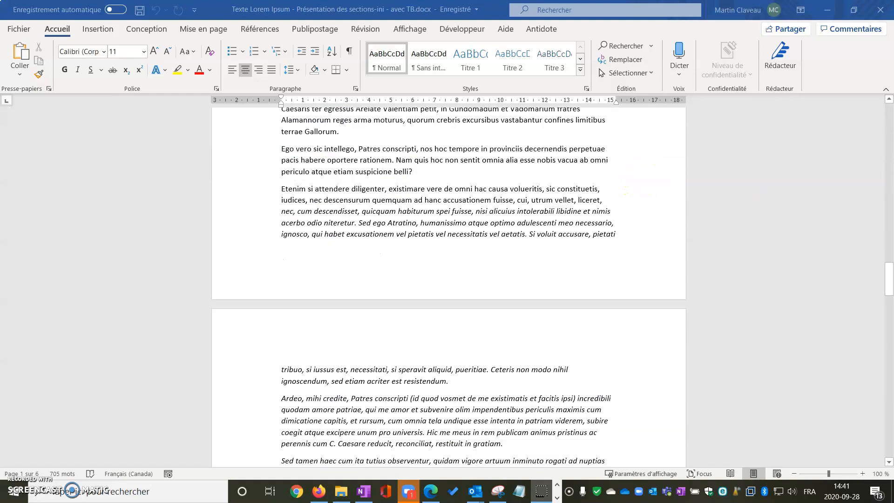
left_click_drag(889, 284, 816, 118)
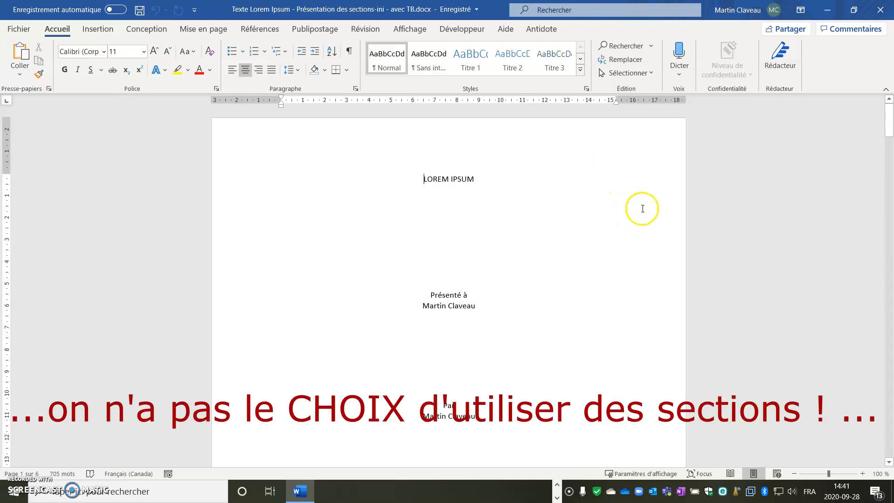
Step: Show the formatting marks to reveal what separates the table of contents from the following page
scroll(633, 206, "down", 1)
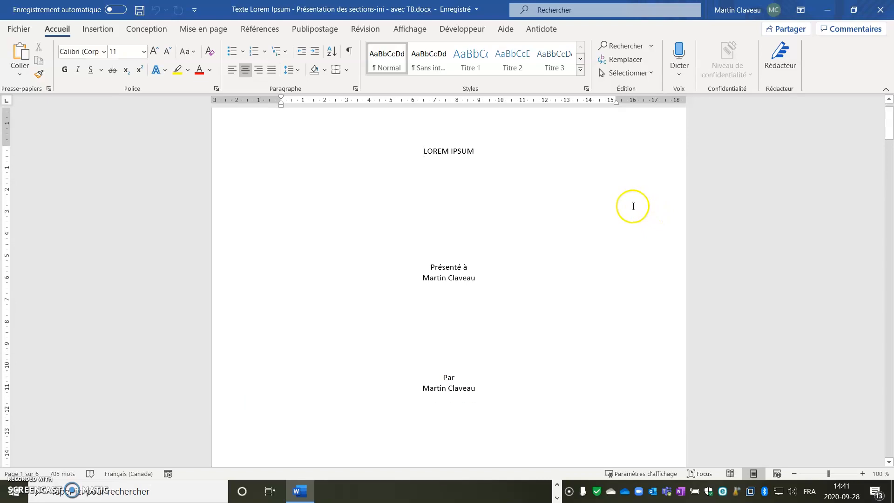
scroll(636, 202, "down", 5)
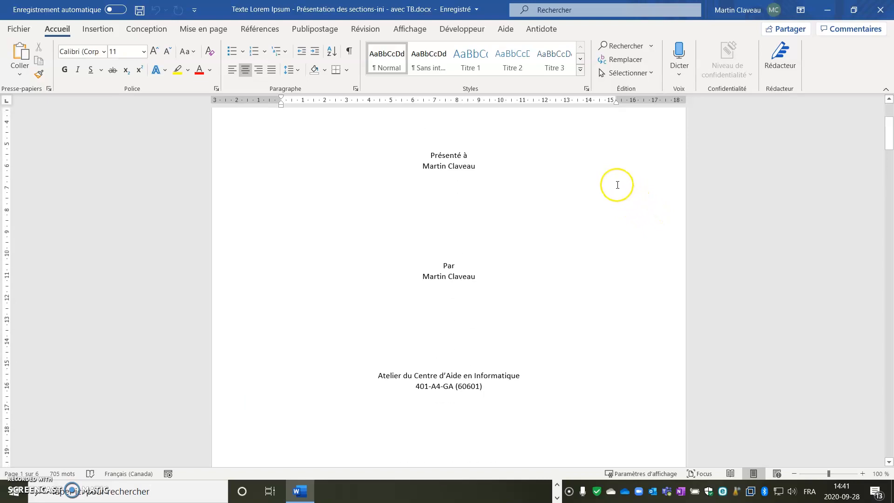
scroll(529, 179, "down", 12)
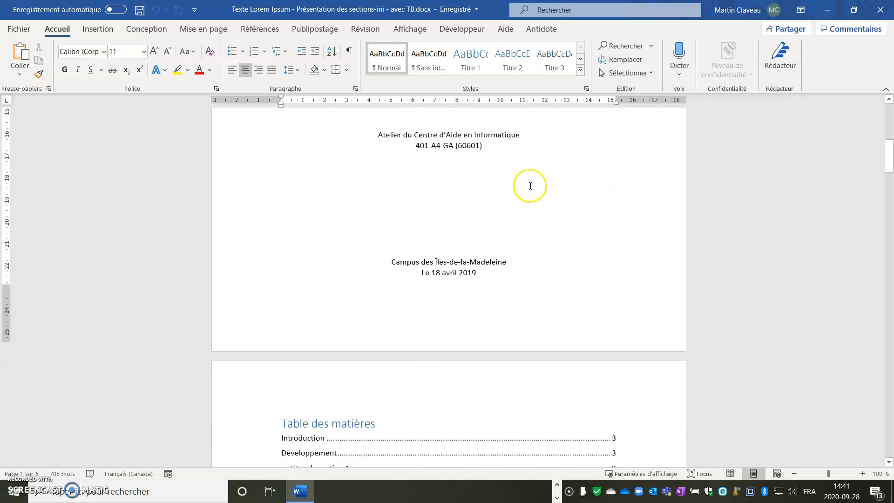
scroll(527, 184, "down", 4)
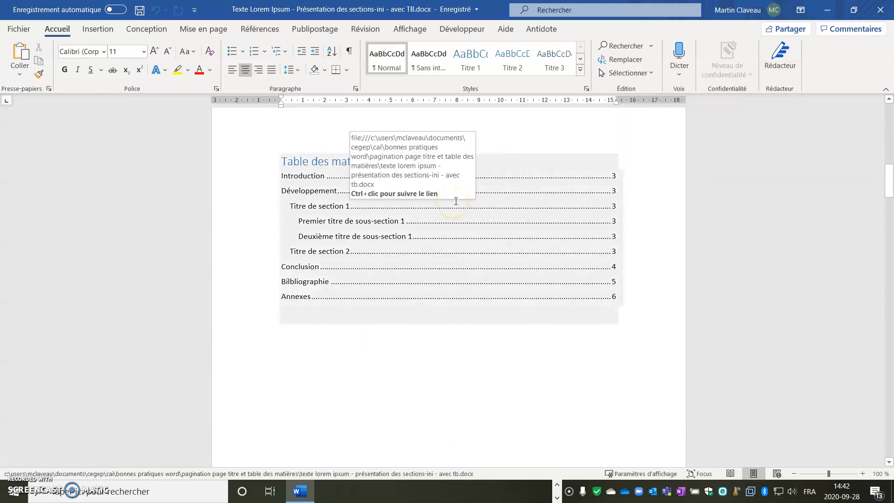
scroll(422, 320, "down", 1)
scroll(423, 298, "down", 1)
scroll(405, 267, "up", 1)
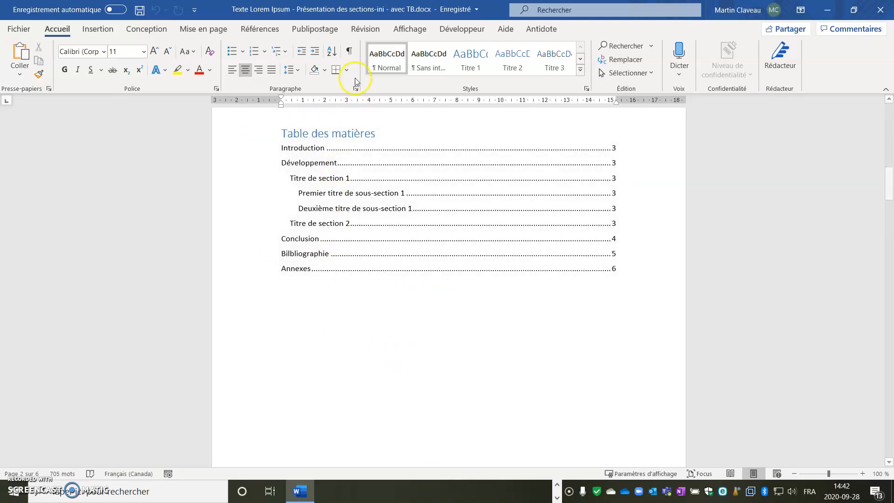
left_click(350, 55)
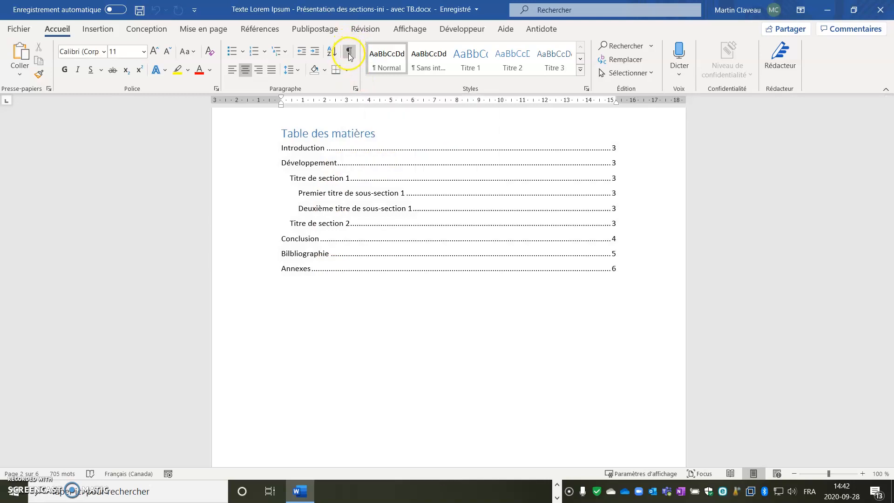
left_click(349, 55)
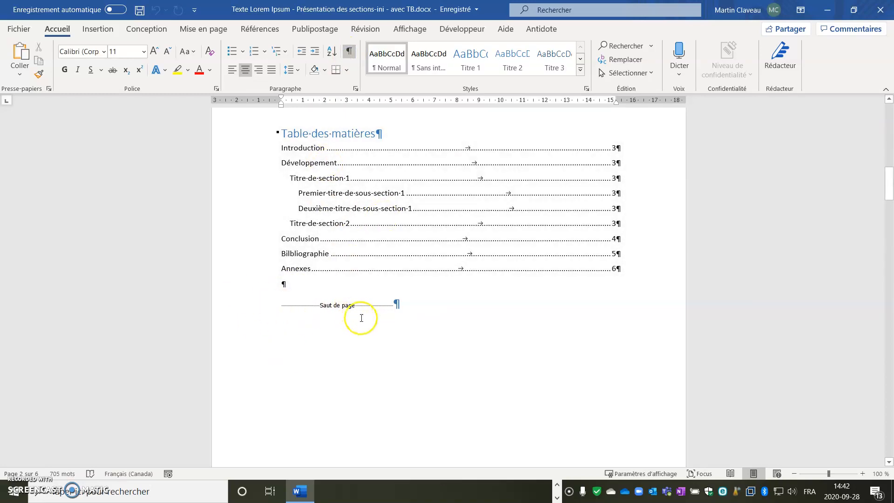
Step: Delete the page break between the table of contents and the Introduction heading
scroll(359, 315, "down", 8)
scroll(415, 294, "down", 3)
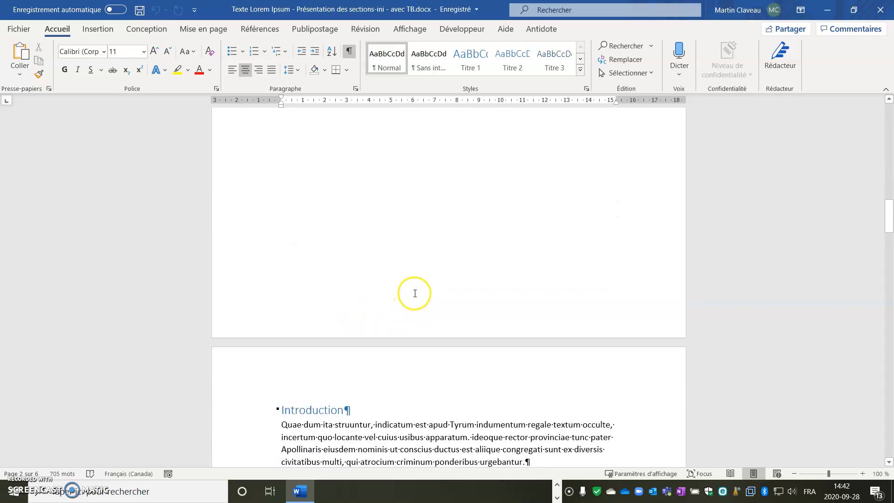
scroll(436, 206, "up", 4)
scroll(439, 212, "up", 5)
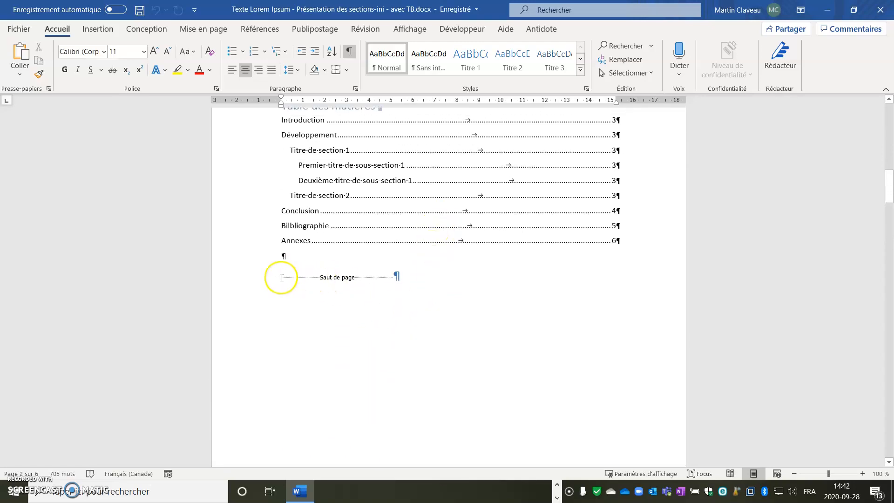
left_click_drag(289, 279, 384, 275)
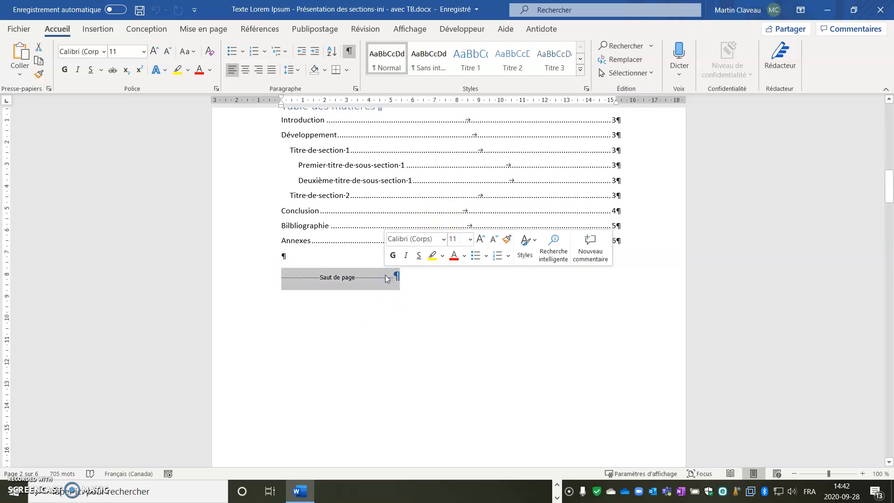
key("Delete")
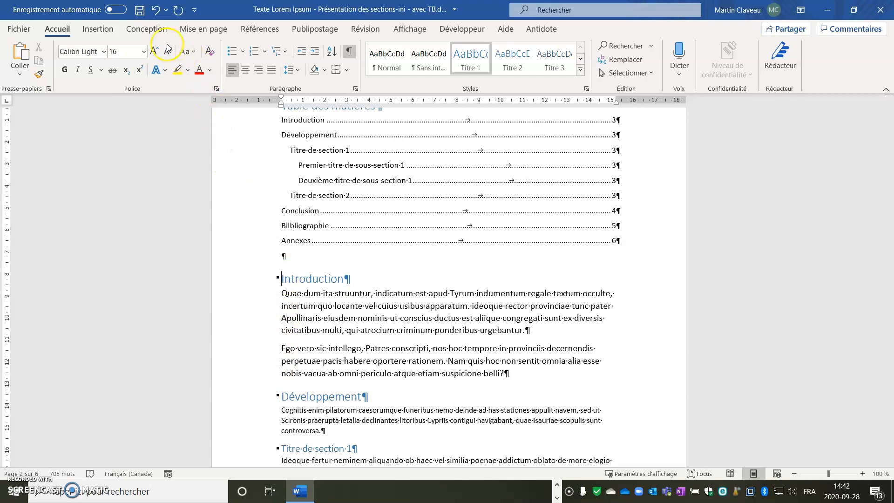
Step: Insert a "Page suivante" section break just before the Introduction heading and check it below the table of contents
left_click(195, 29)
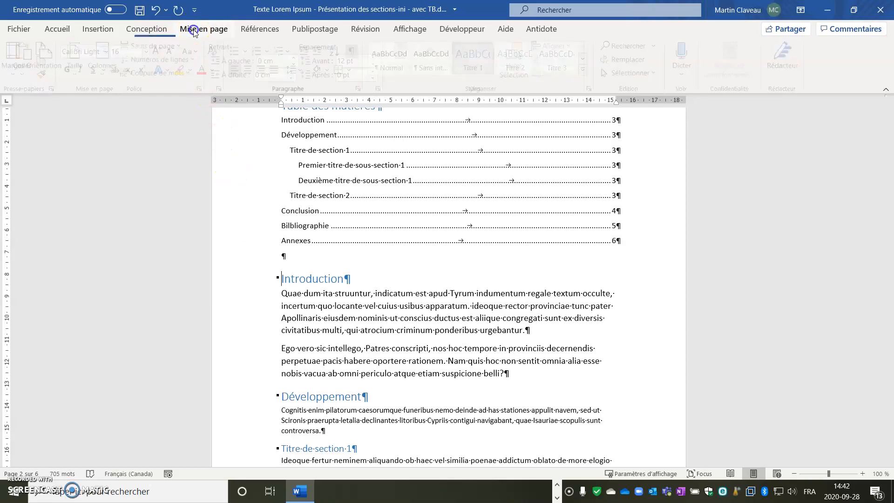
left_click(184, 50)
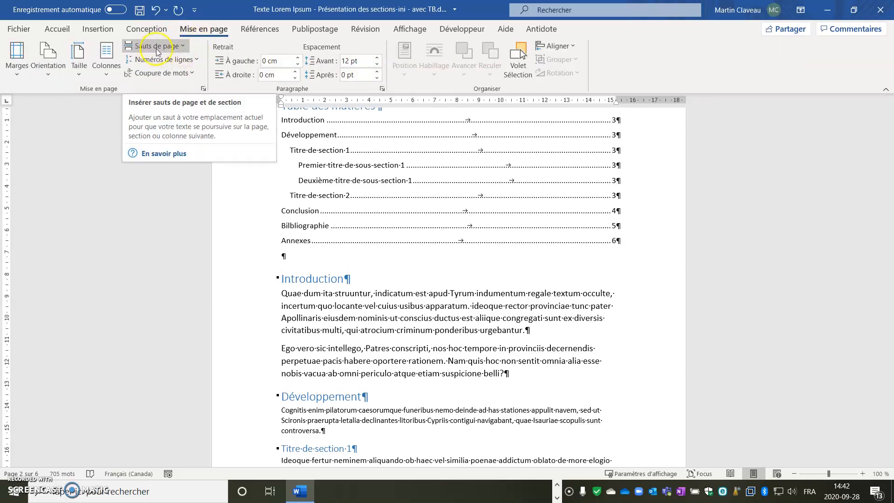
left_click(182, 46)
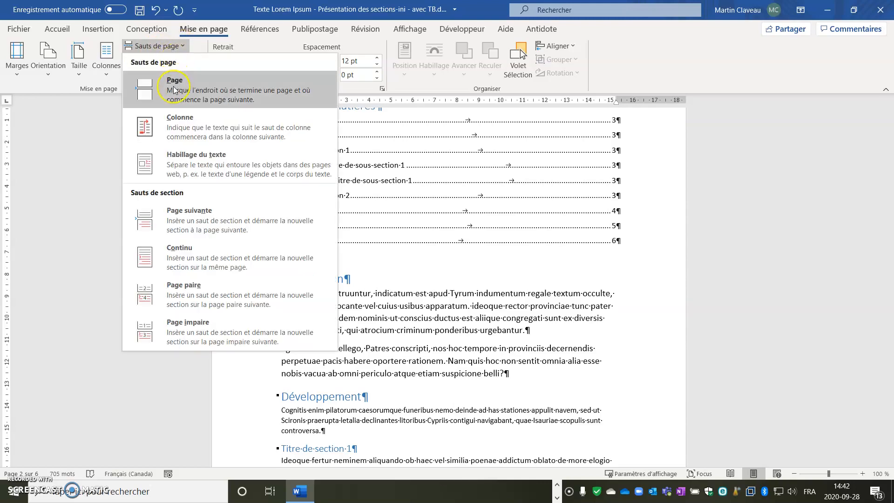
left_click(200, 226)
scroll(513, 200, "up", 10)
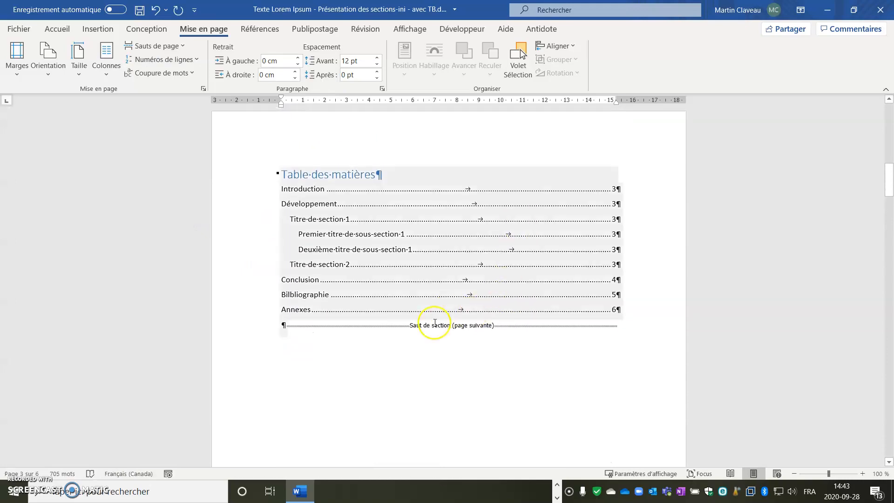
scroll(496, 265, "up", 3)
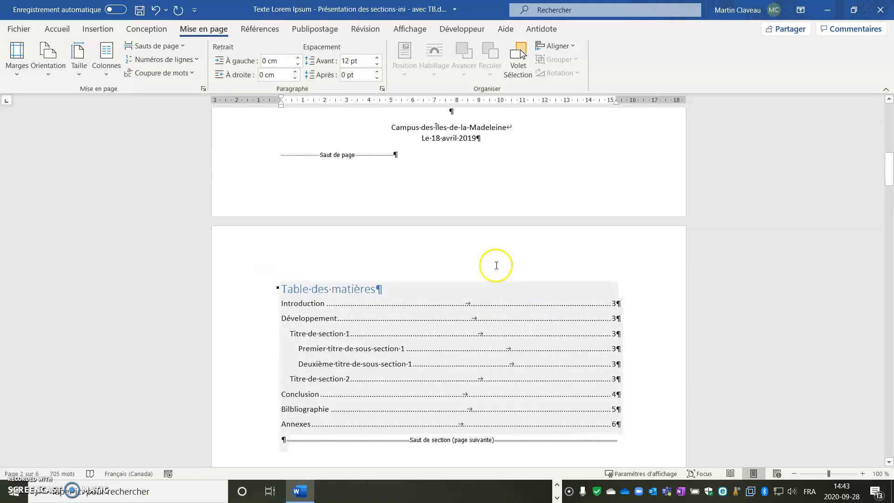
scroll(496, 266, "up", 5)
scroll(506, 250, "down", 12)
scroll(507, 235, "down", 5)
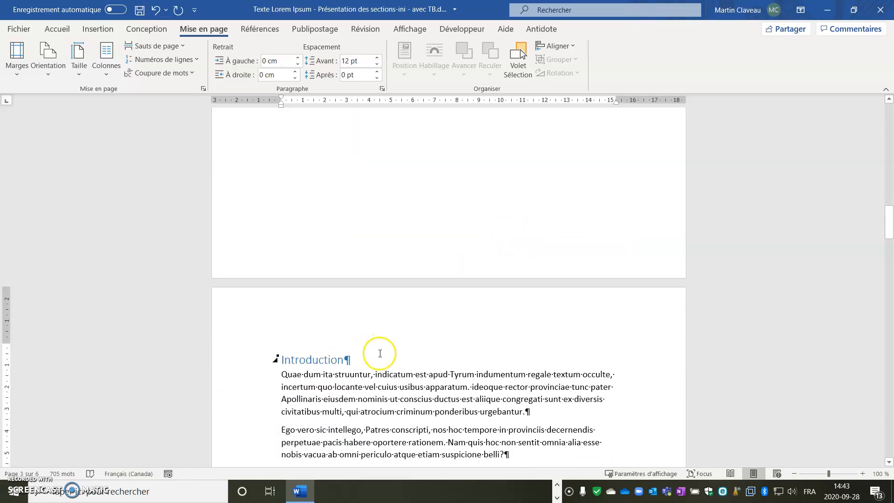
Step: Starting from the title page, add bottom-of-page numbering in the "Numéro normal 3" style
scroll(511, 297, "up", 1)
scroll(511, 298, "up", 15)
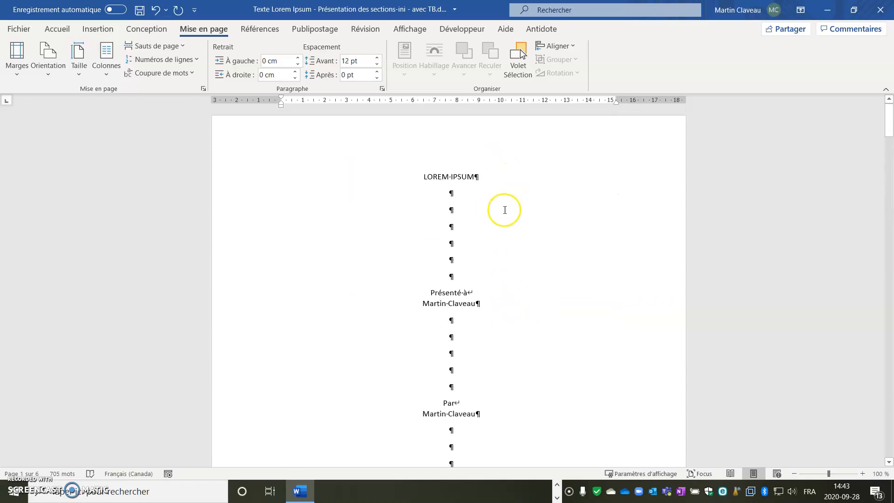
left_click(406, 176)
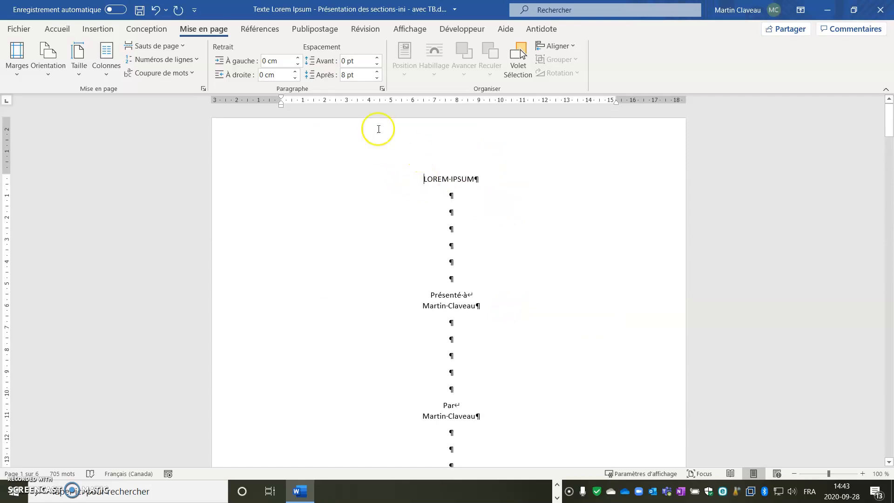
left_click(99, 31)
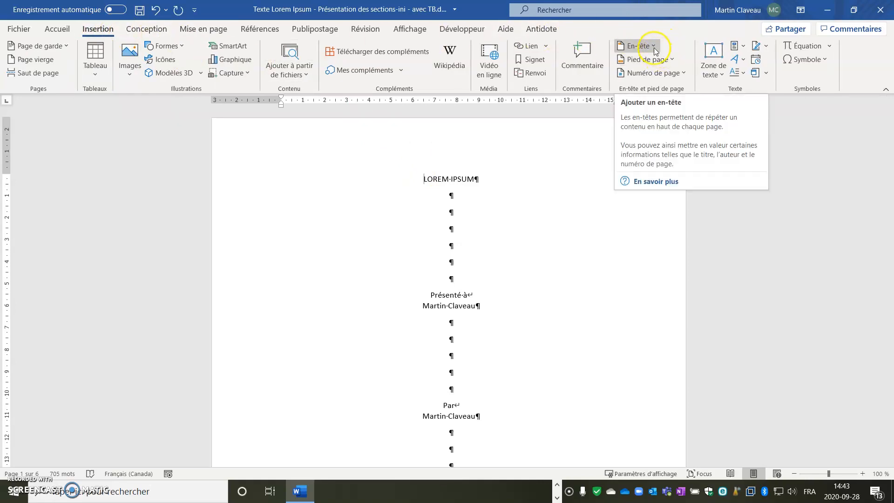
left_click(685, 74)
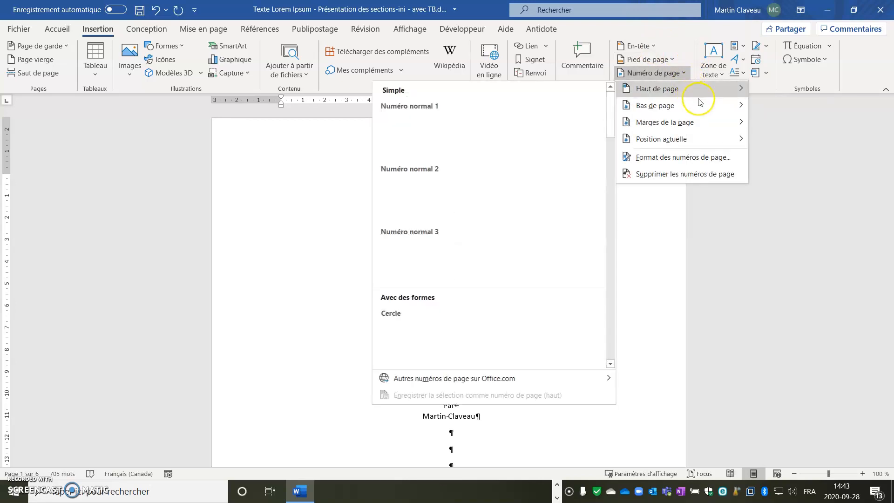
mouse_move(702, 104)
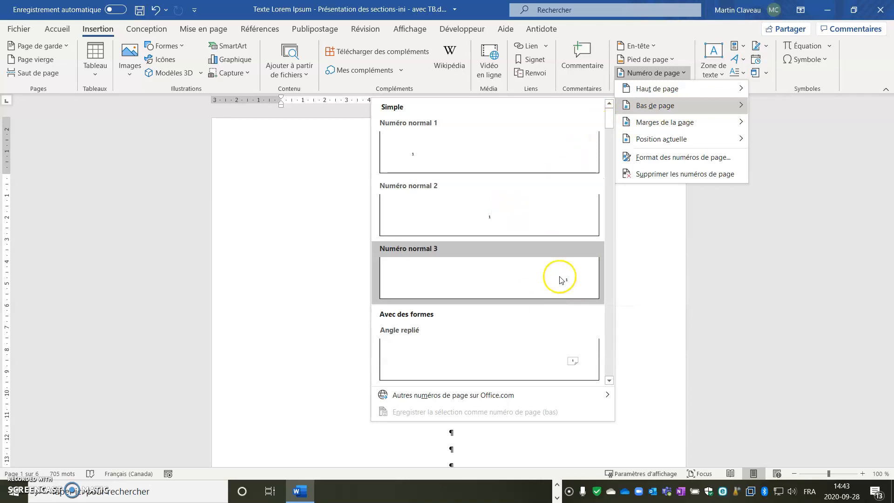
left_click(555, 291)
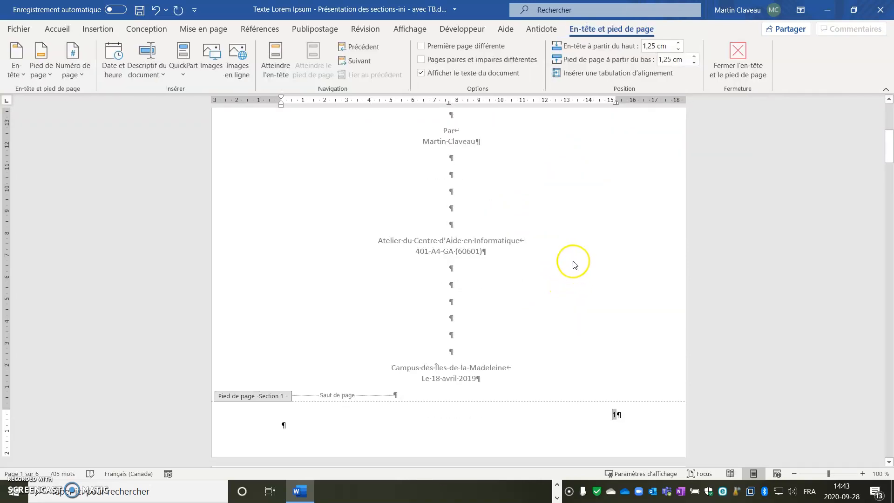
Step: Examine the page numbers and section labels in the footers from the title page to the first page of section 2
scroll(586, 256, "down", 3)
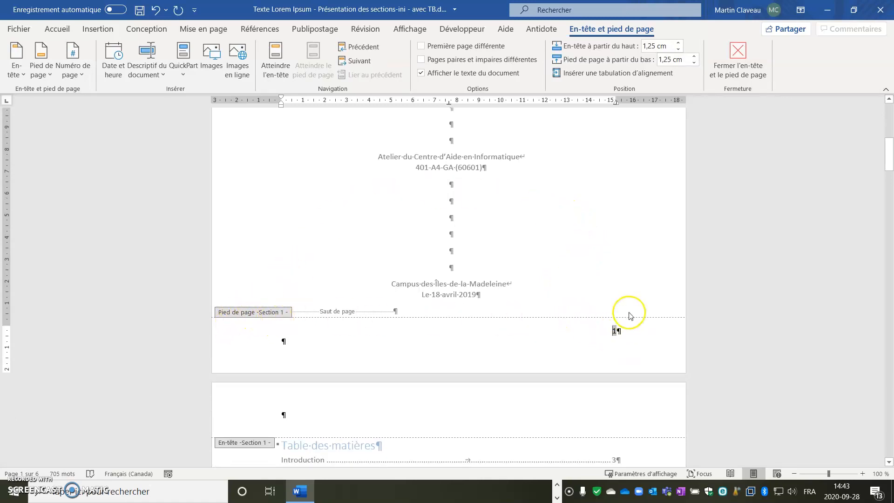
scroll(617, 337, "down", 10)
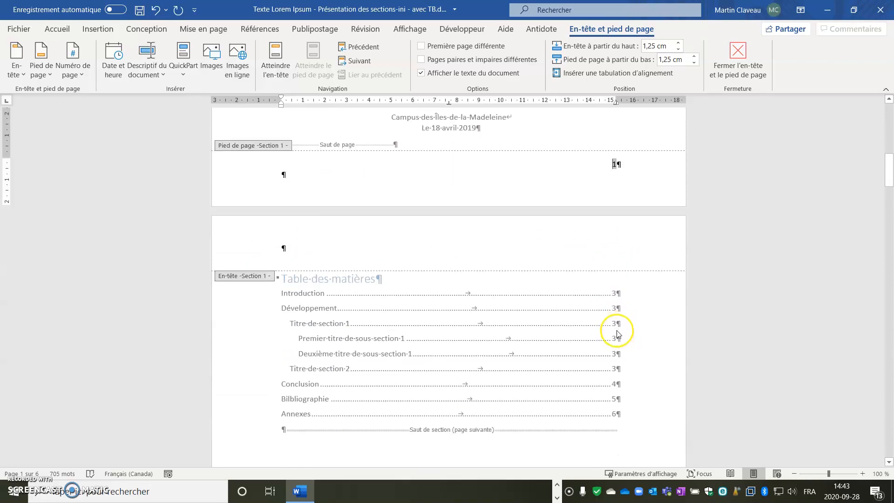
scroll(618, 327, "down", 6)
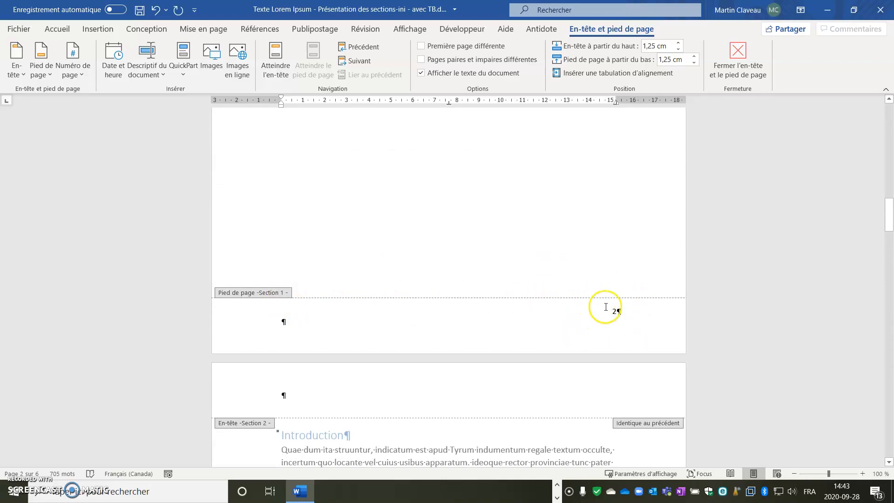
scroll(607, 315, "down", 6)
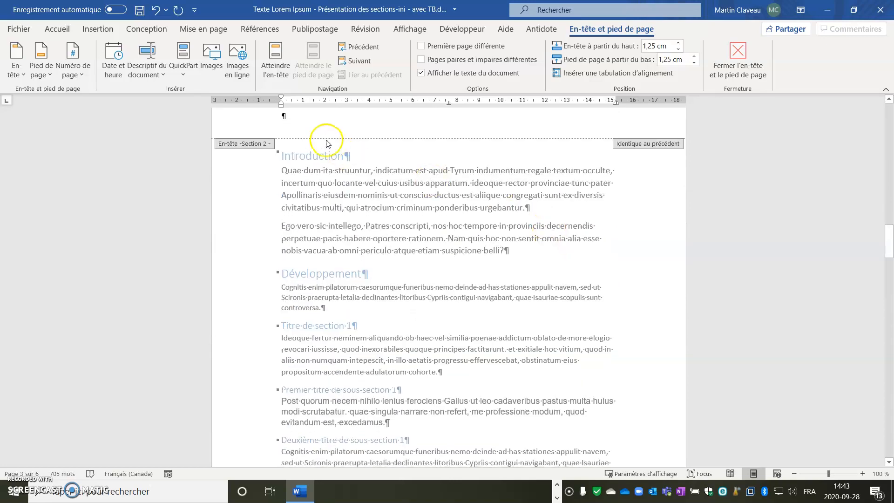
scroll(469, 300, "down", 7)
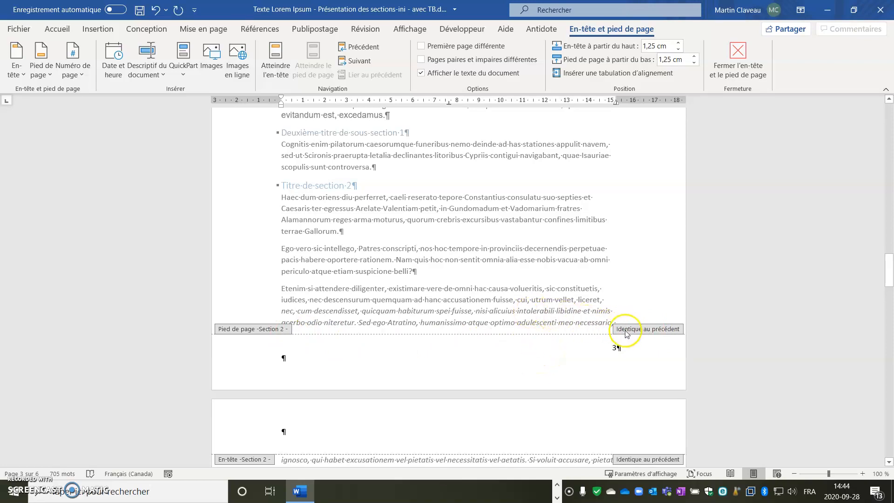
Step: Unlink the section 2 footer from the previous section and delete the page number from the section 1 footer
left_click(552, 354)
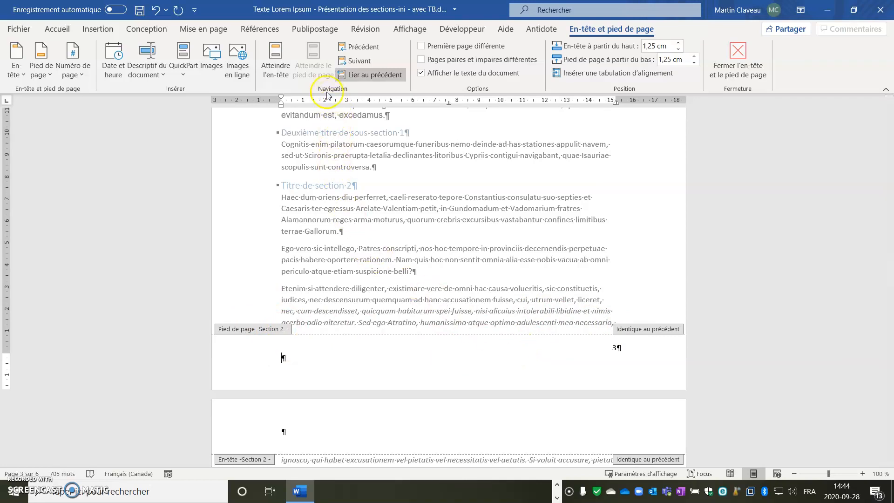
left_click(371, 75)
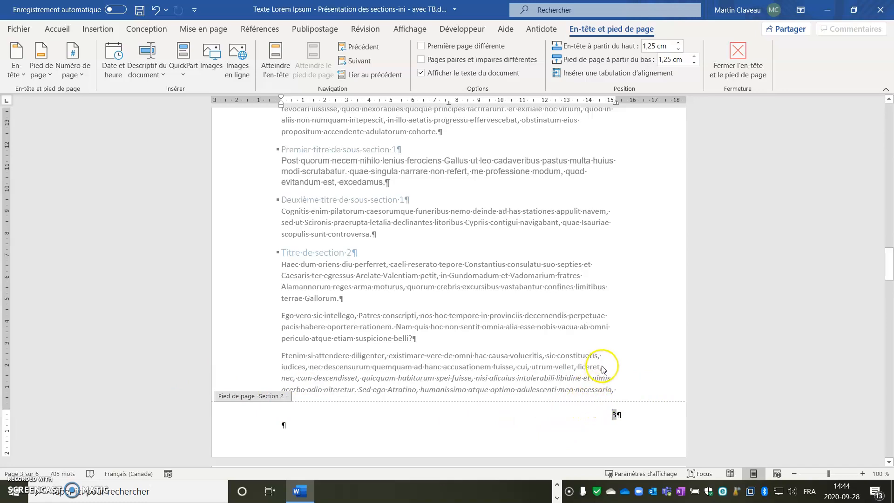
scroll(615, 370, "up", 8)
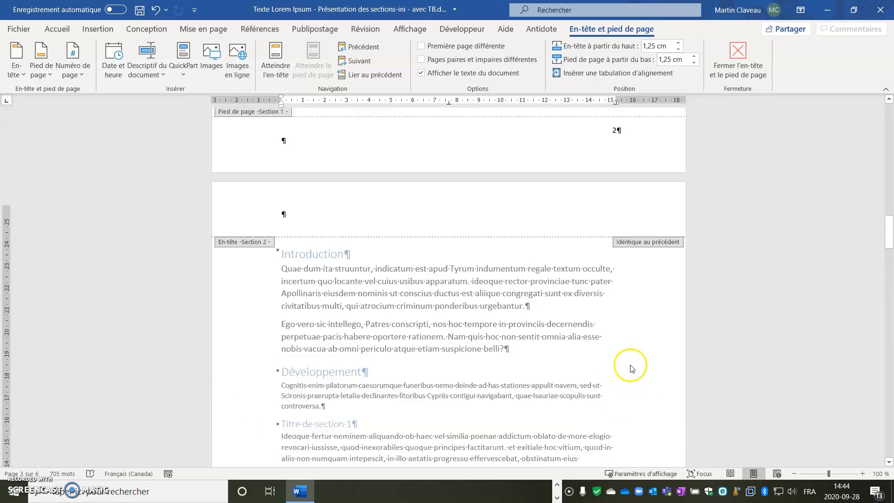
scroll(628, 366, "up", 2)
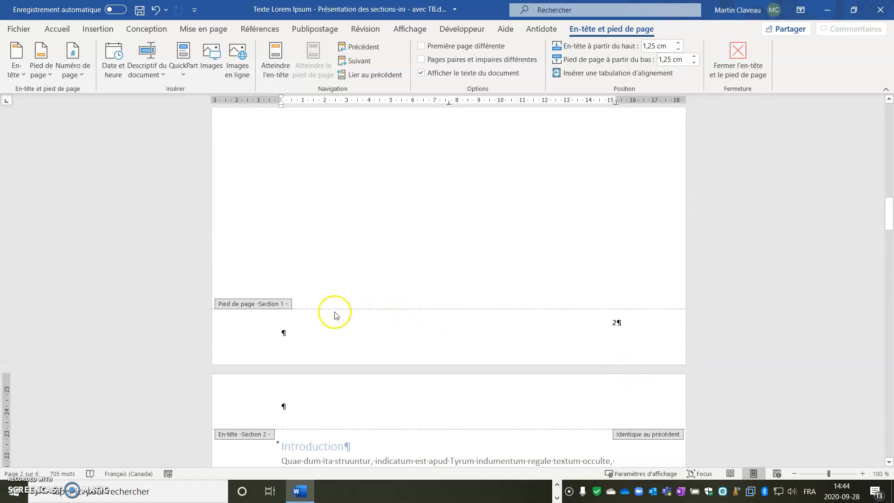
left_click(614, 326)
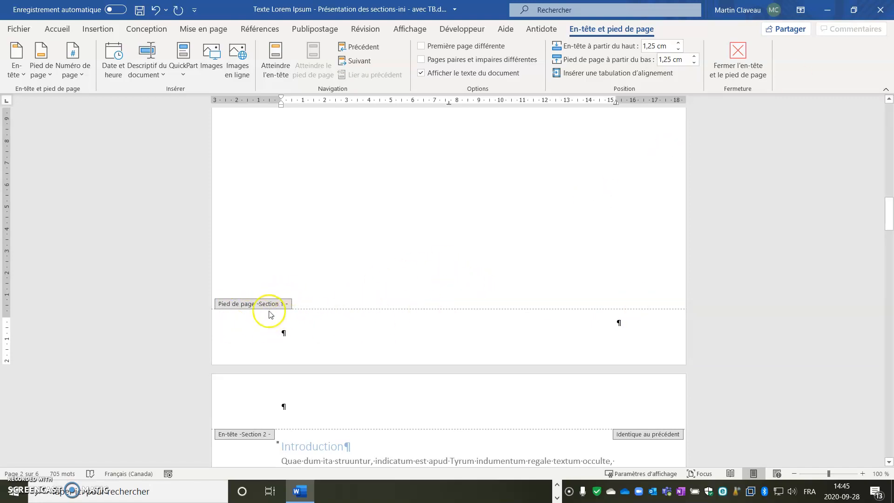
Step: Examine the footers from the title page and table of contents through the Conclusion page for the presence of page numbers
scroll(601, 298, "up", 5)
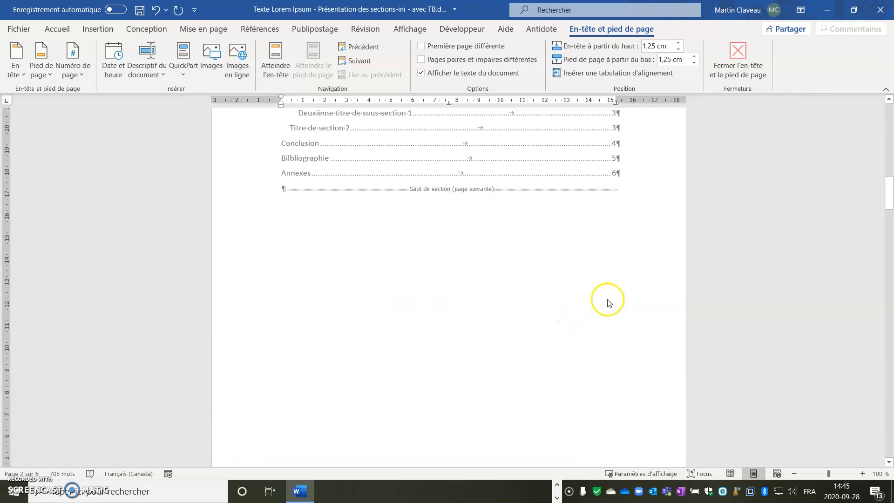
scroll(512, 245, "up", 6)
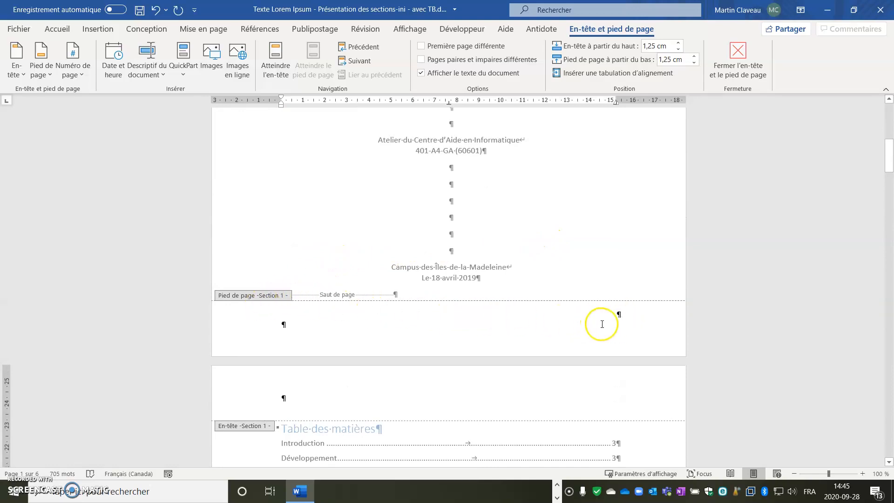
scroll(615, 322, "down", 12)
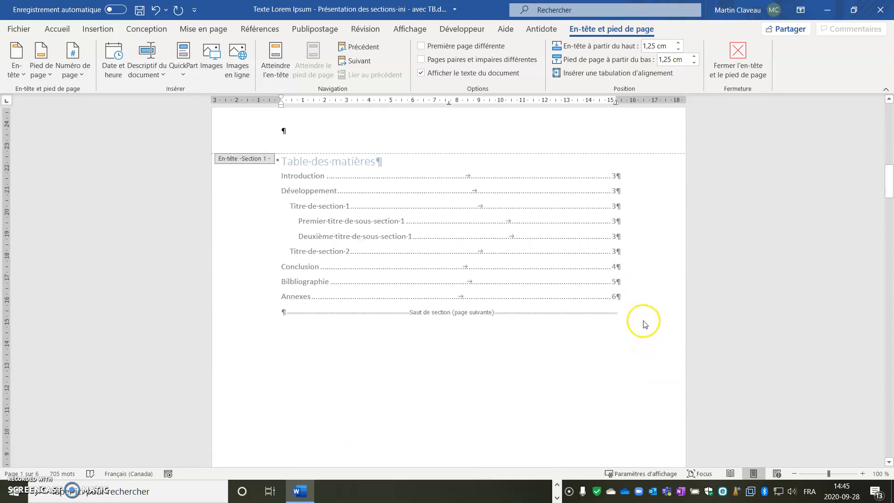
scroll(646, 329, "down", 8)
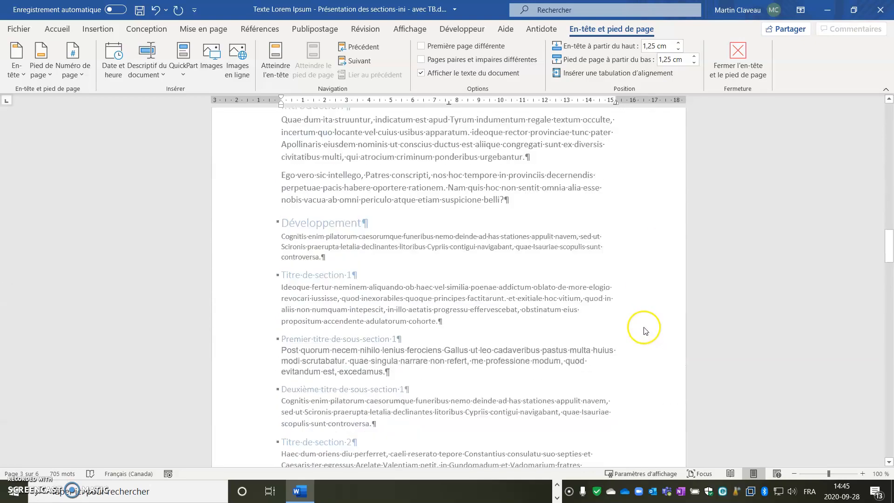
scroll(625, 339, "down", 7)
scroll(624, 338, "down", 10)
scroll(635, 313, "up", 6)
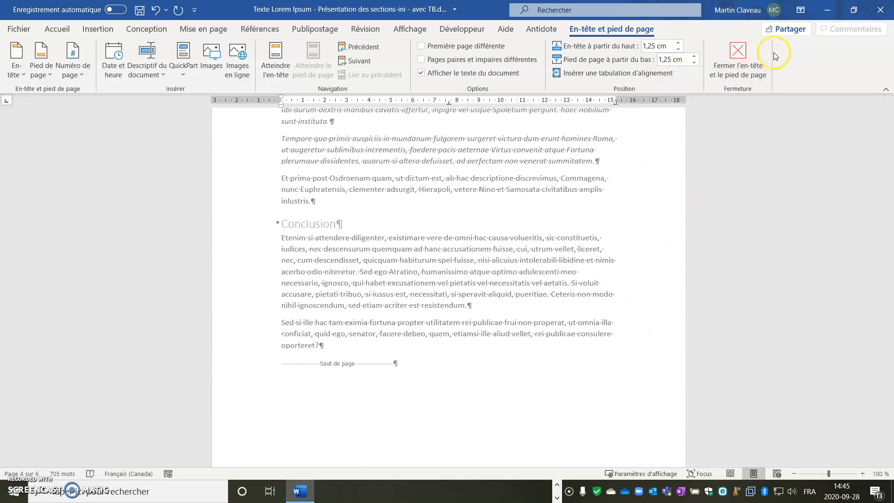
Step: Exit header and footer editing and hide the formatting marks
left_click(739, 57)
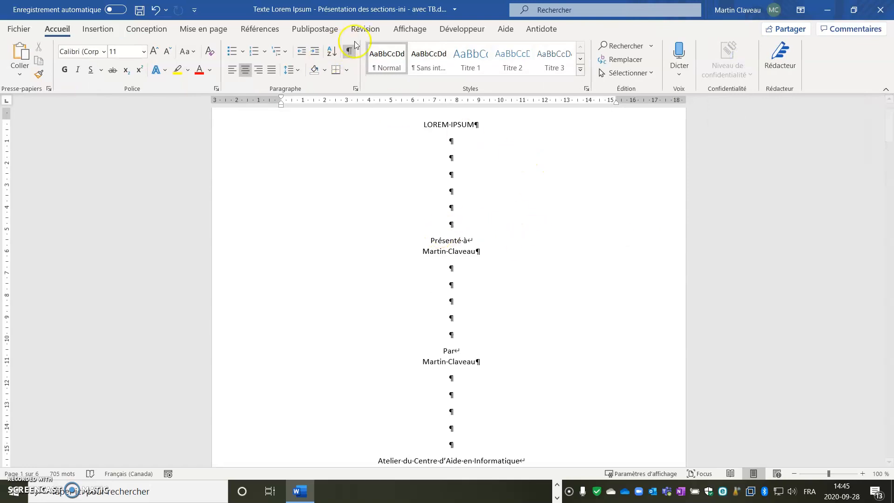
left_click(348, 52)
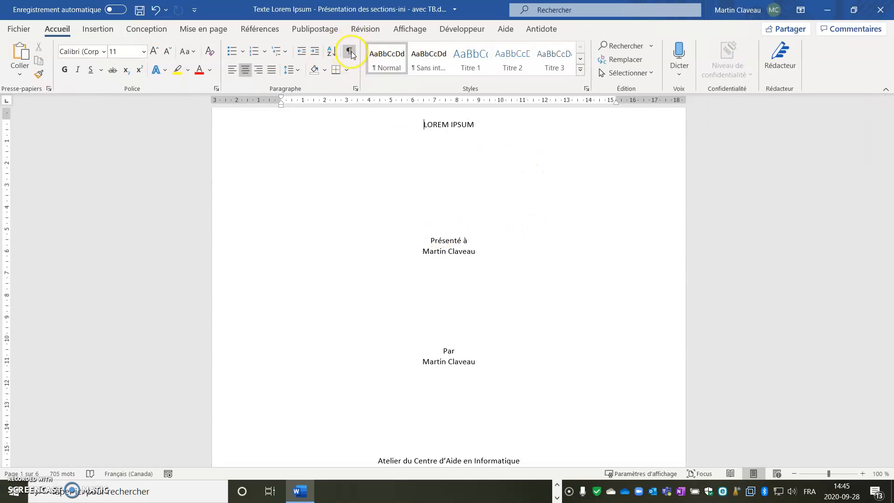
Step: Review the page numbering from the title page through the table of contents to the first body page, and return to the title page
scroll(640, 232, "down", 3)
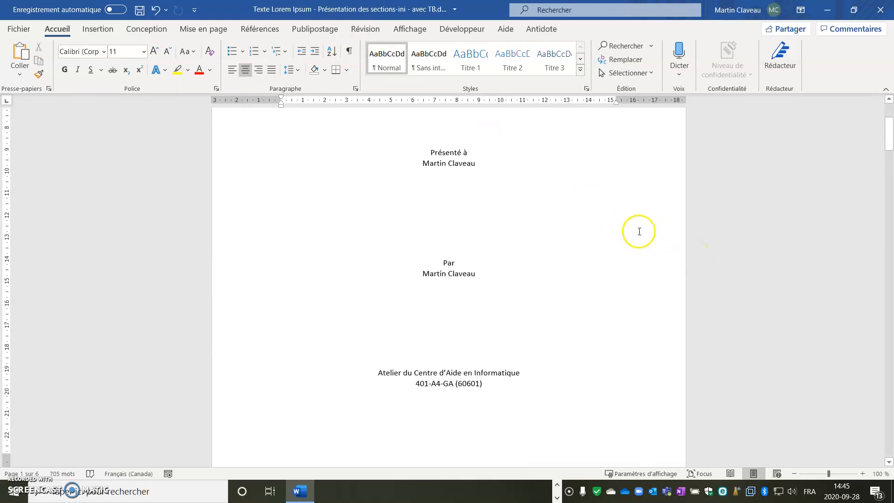
scroll(640, 231, "down", 15)
scroll(641, 224, "down", 10)
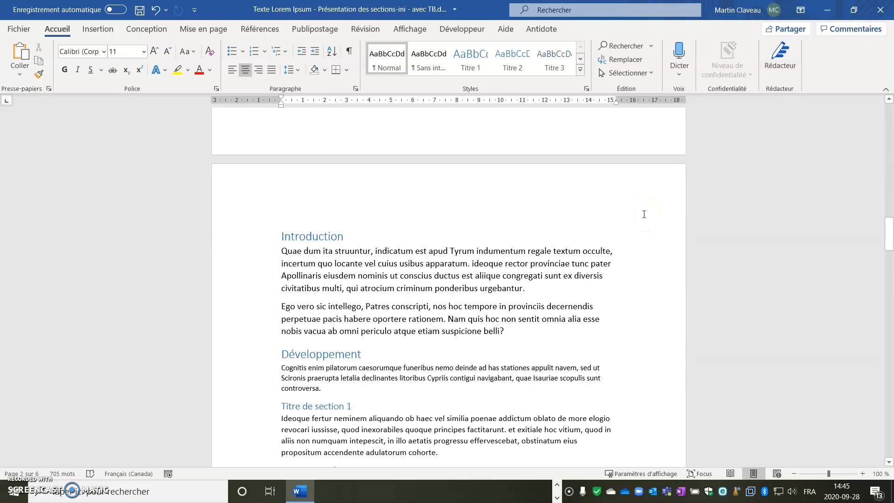
scroll(635, 234, "down", 5)
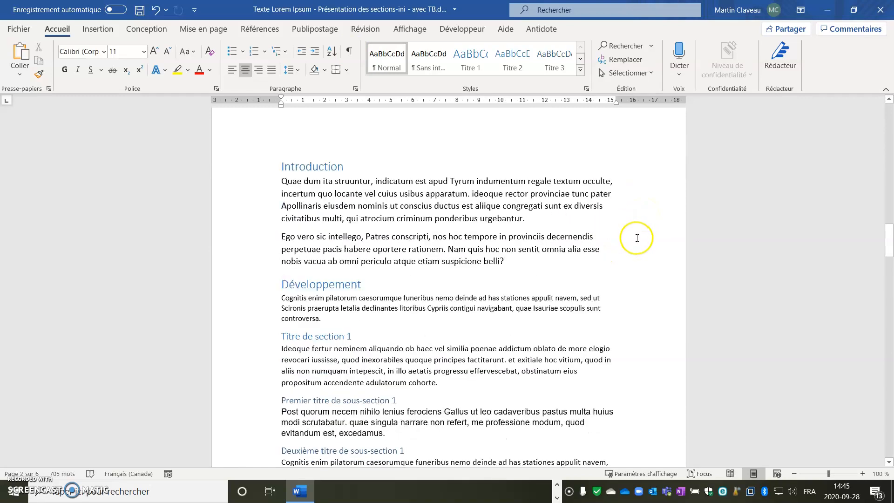
scroll(643, 238, "down", 10)
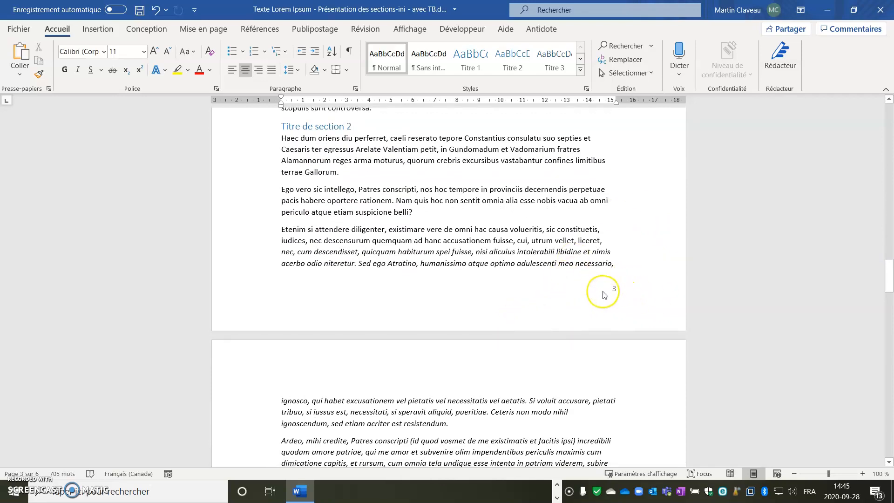
scroll(625, 254, "up", 4)
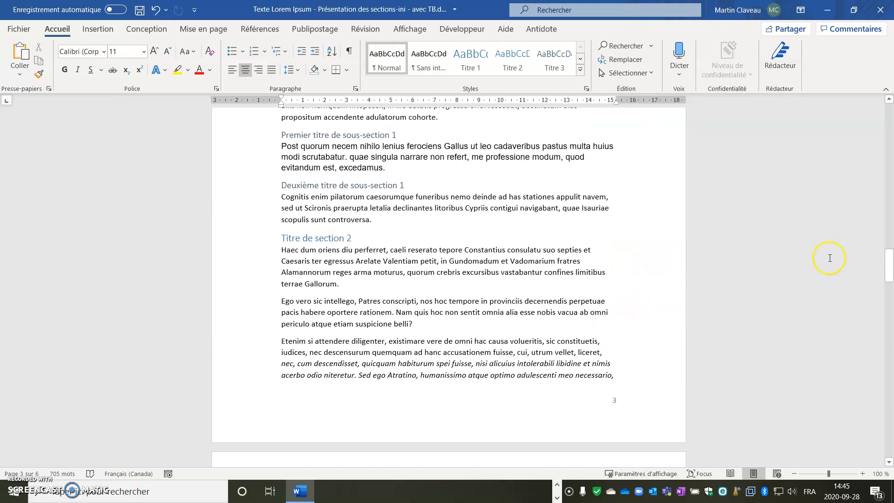
left_click_drag(889, 273, 883, 154)
left_click(636, 190)
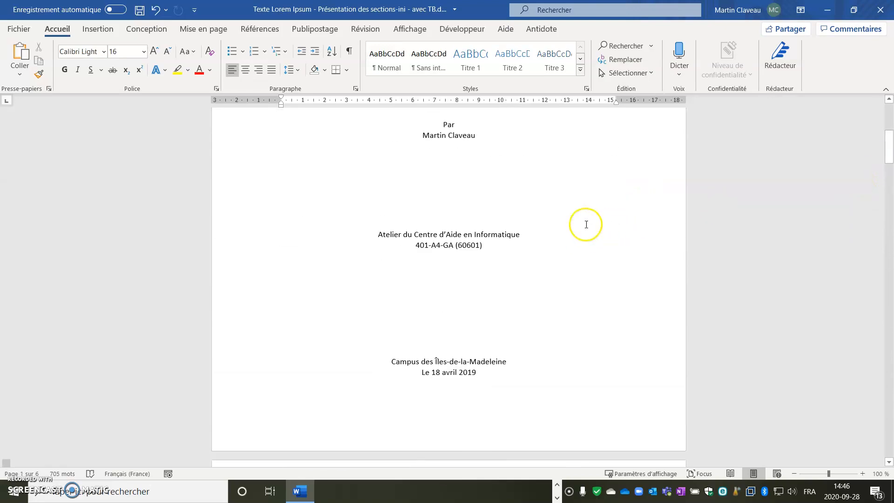
left_click(512, 181)
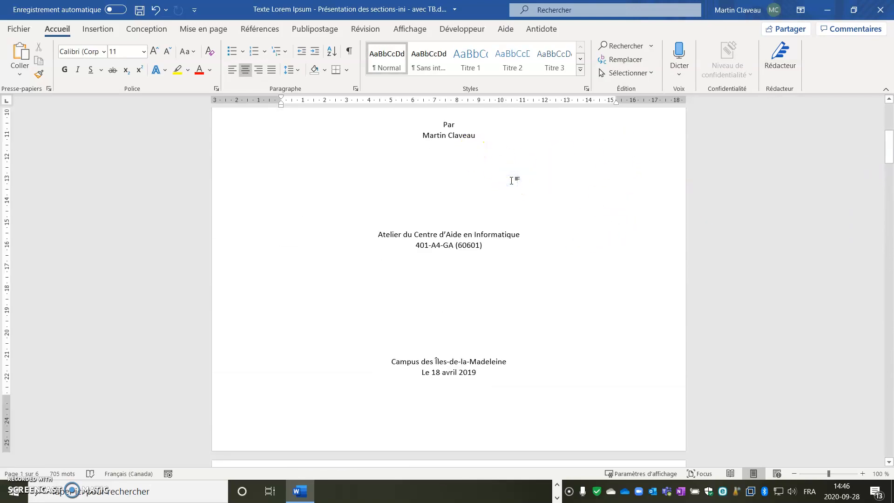
Step: Set section 2's page numbering to start at 2 ("À partir de") from its first-page footer and exit footer editing
left_click_drag(886, 153, 888, 273)
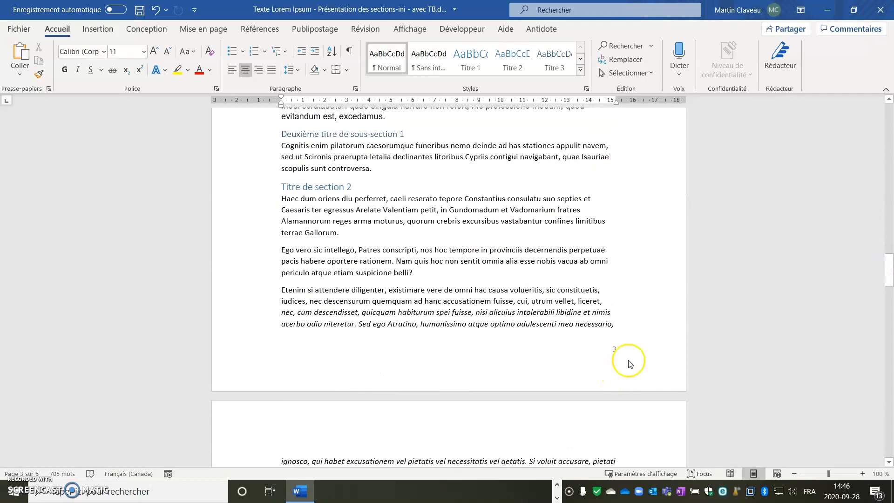
double_click(613, 371)
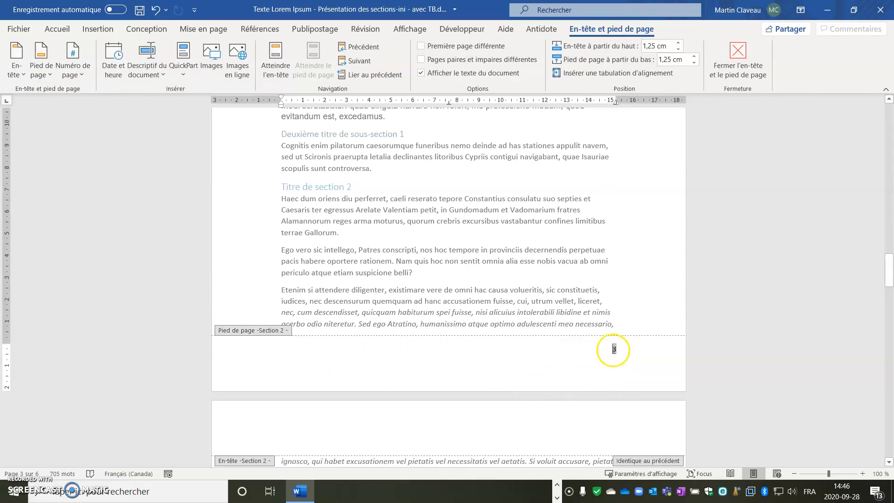
right_click(614, 349)
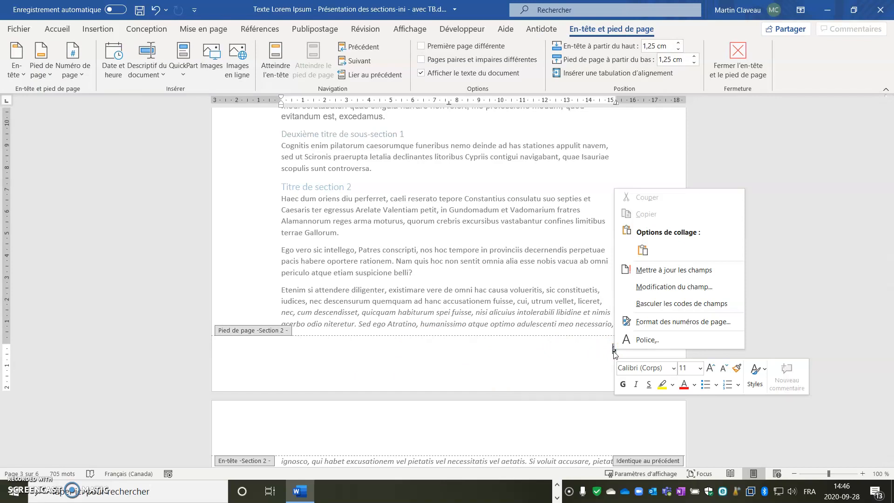
left_click(593, 367)
double_click(615, 351)
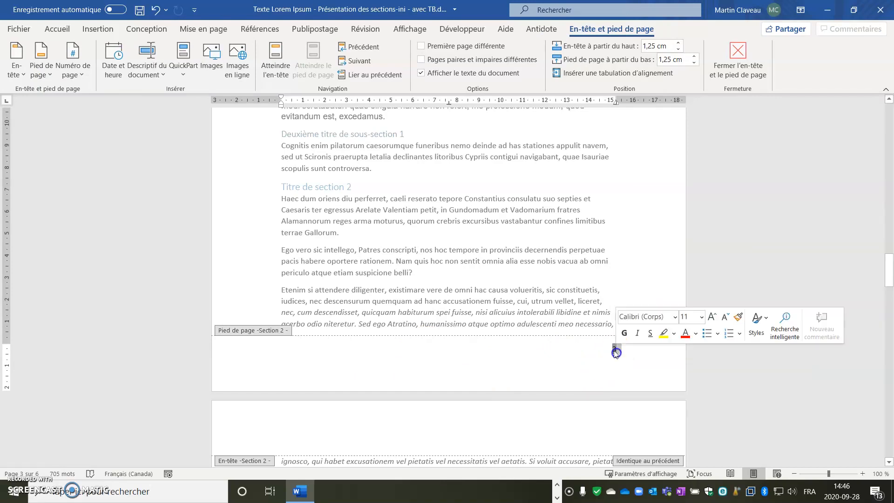
right_click(615, 351)
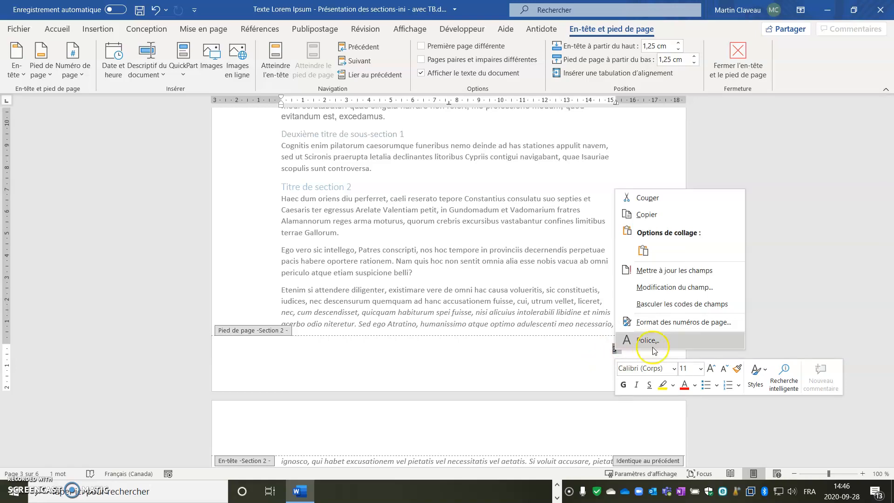
left_click(710, 325)
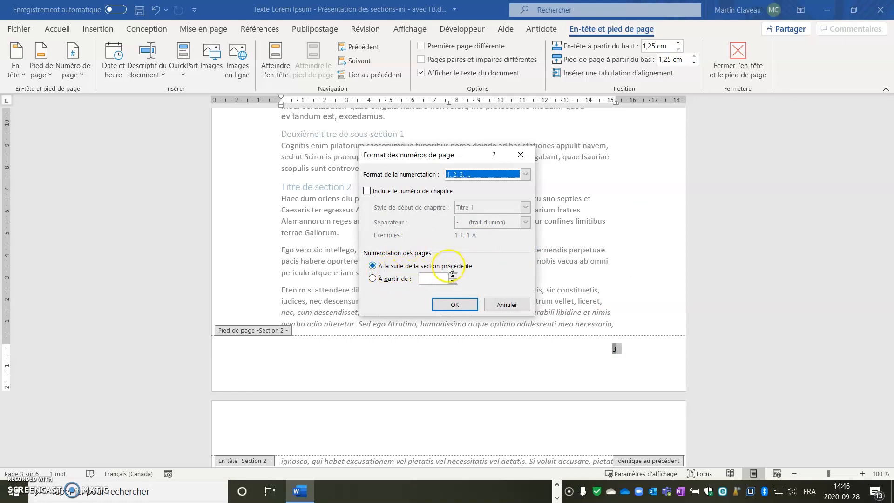
left_click(373, 279)
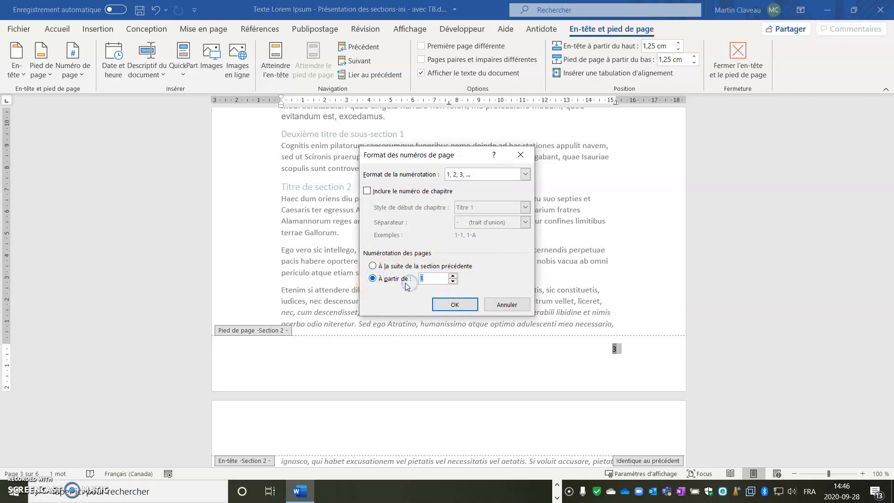
left_click(458, 305)
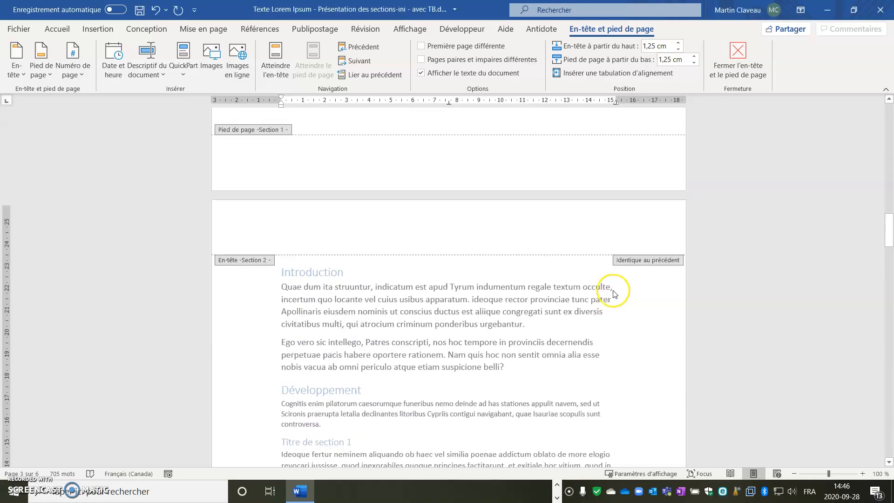
scroll(618, 285, "down", 1)
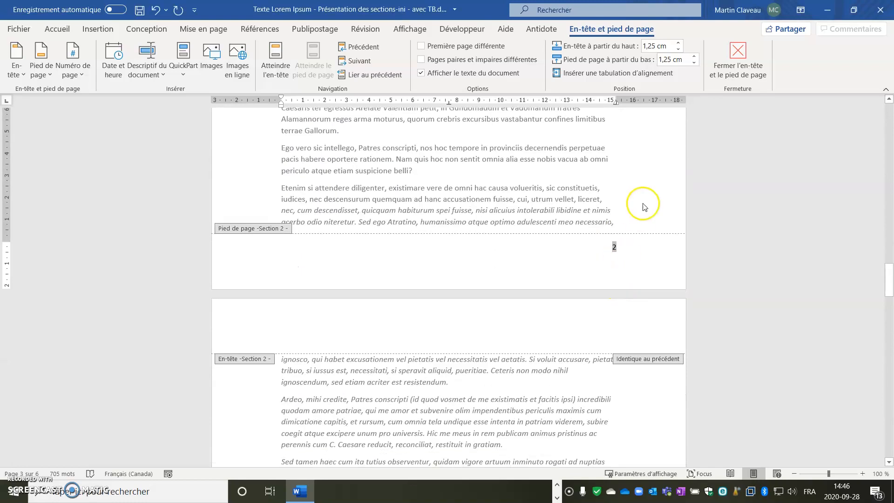
double_click(640, 165)
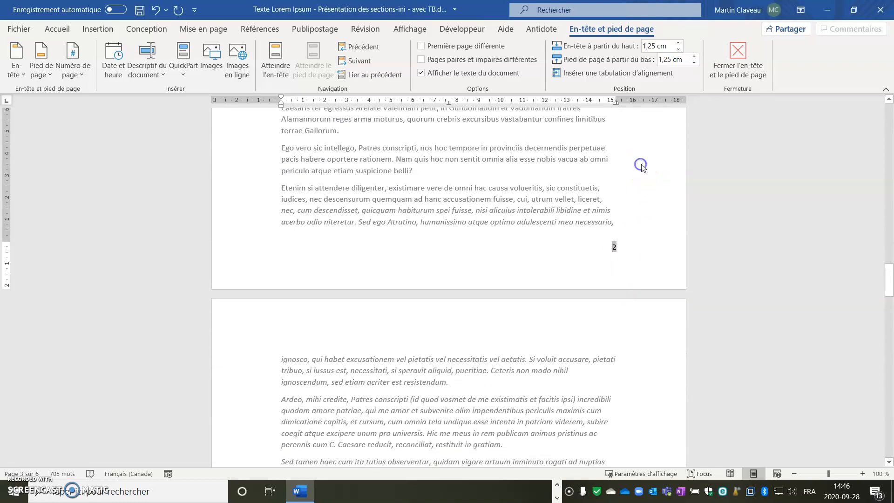
Step: Check the page number at the end of the Conclusion page and return to the title page
scroll(563, 216, "down", 4)
scroll(563, 215, "down", 10)
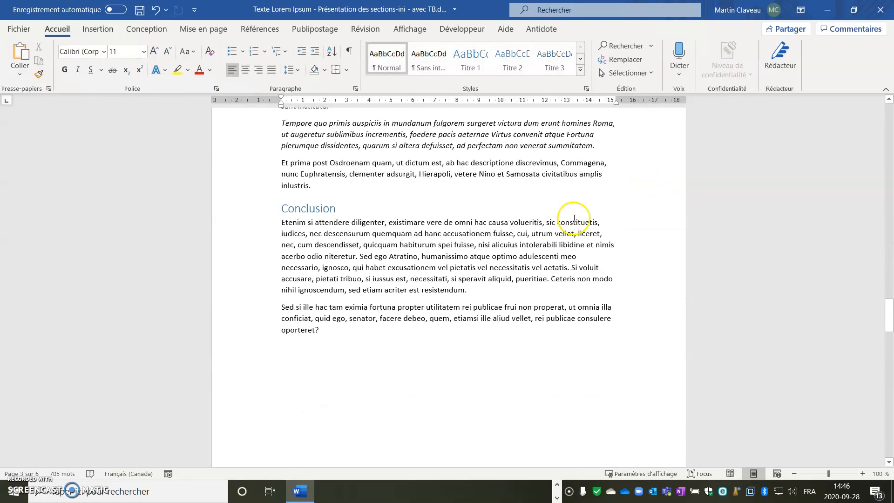
scroll(577, 219, "down", 3)
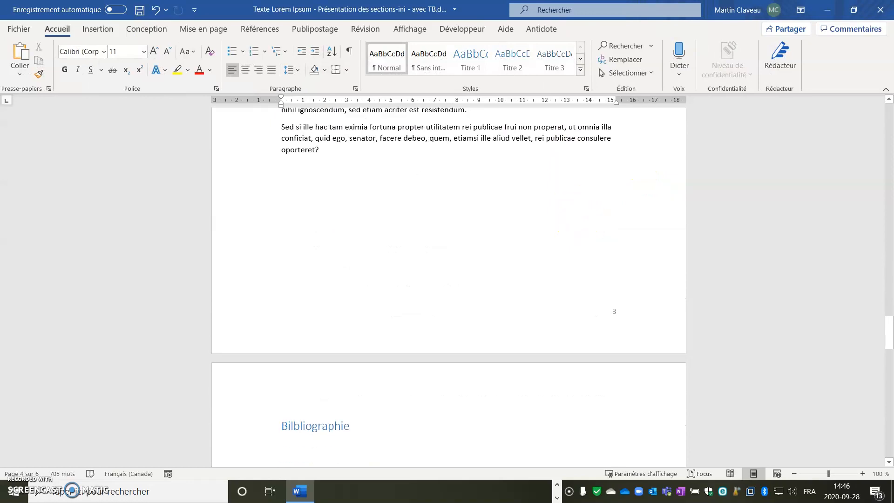
left_click_drag(890, 342, 890, 122)
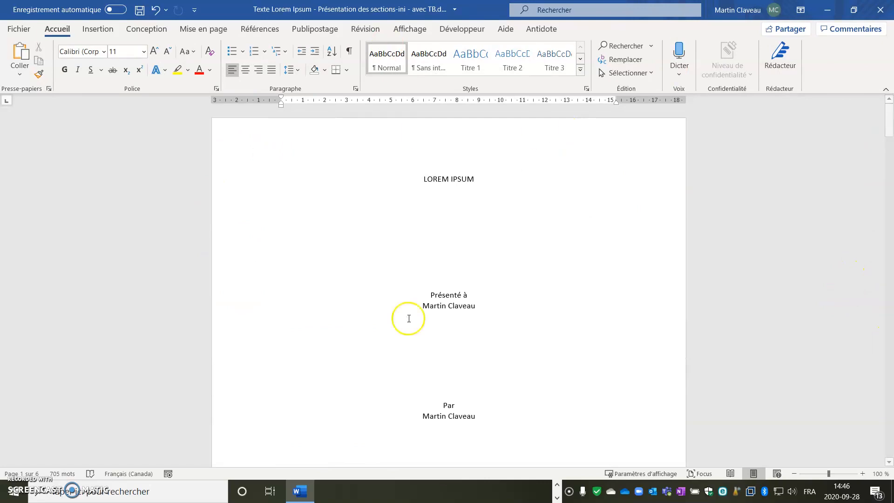